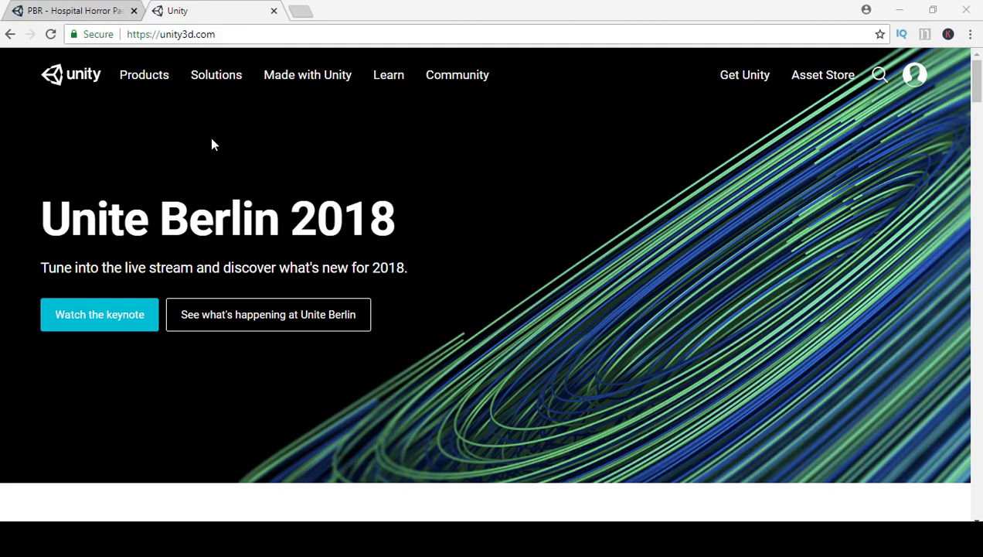
Open the Products page on the Unity website.
{"action": "scroll", "coordinate": [518, 241], "scroll_direction": "down", "scroll_amount": 3}
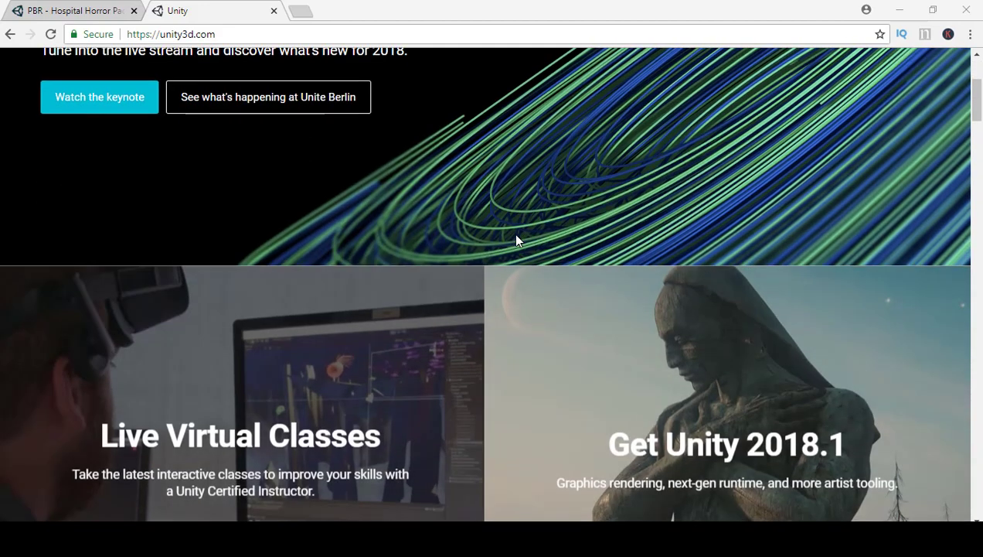
{"action": "scroll", "coordinate": [518, 241], "scroll_direction": "up", "scroll_amount": 3}
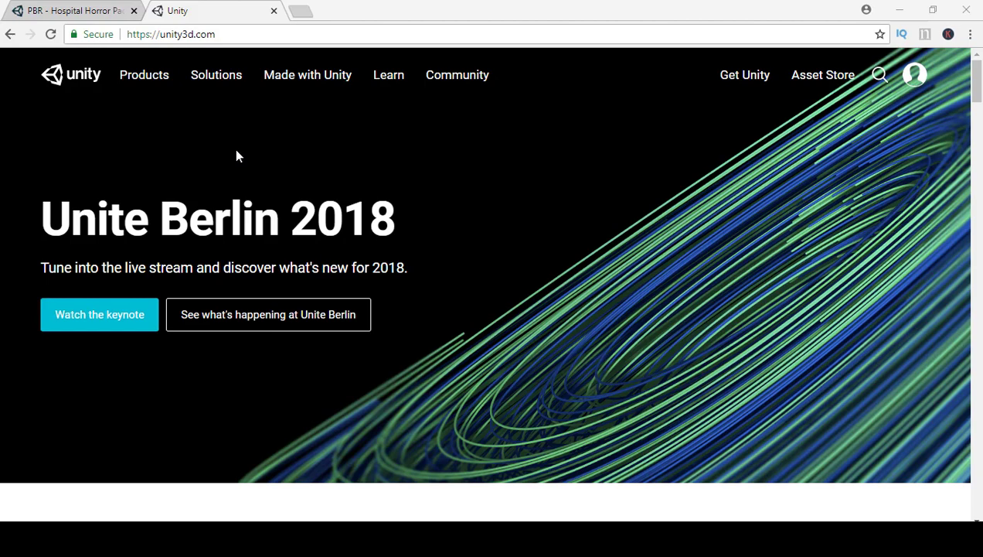
{"action": "left_click", "coordinate": [145, 84]}
Go to the Personal pricing tier and accept its eligibility terms.
{"action": "scroll", "coordinate": [252, 198], "scroll_direction": "down", "scroll_amount": 3}
{"action": "scroll", "coordinate": [247, 205], "scroll_direction": "down", "scroll_amount": 3}
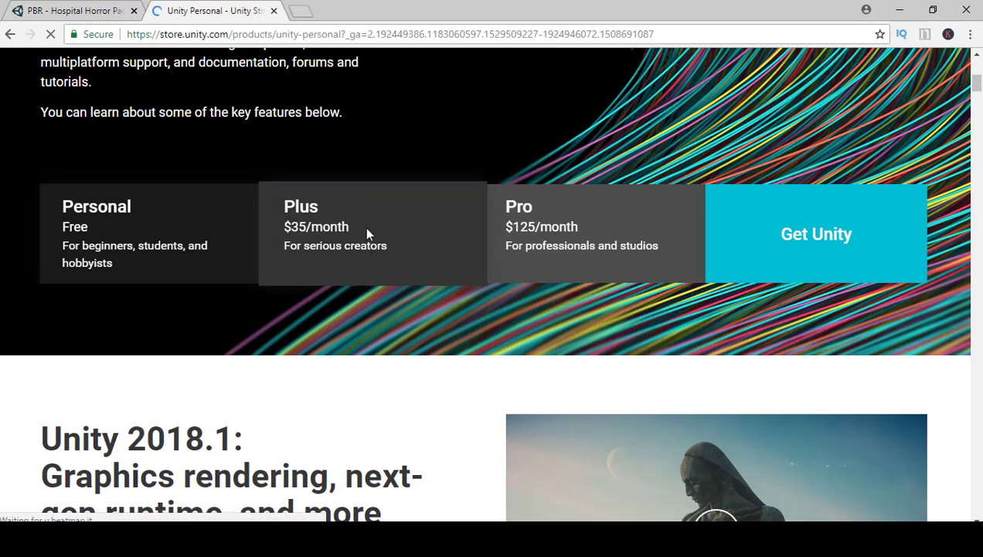
{"action": "scroll", "coordinate": [225, 210], "scroll_direction": "down", "scroll_amount": 15}
{"action": "scroll", "coordinate": [223, 213], "scroll_direction": "down", "scroll_amount": 8}
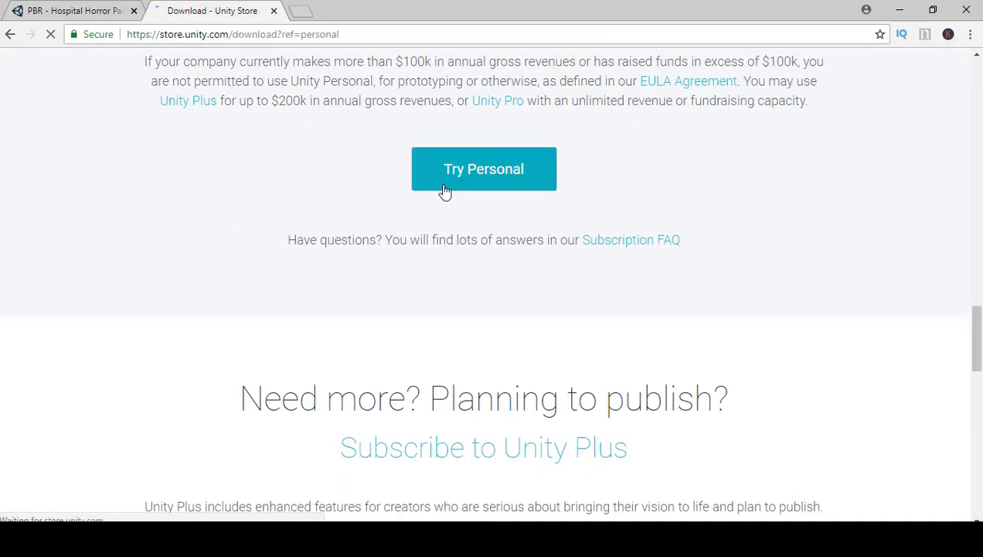
{"action": "scroll", "coordinate": [368, 212], "scroll_direction": "down", "scroll_amount": 3}
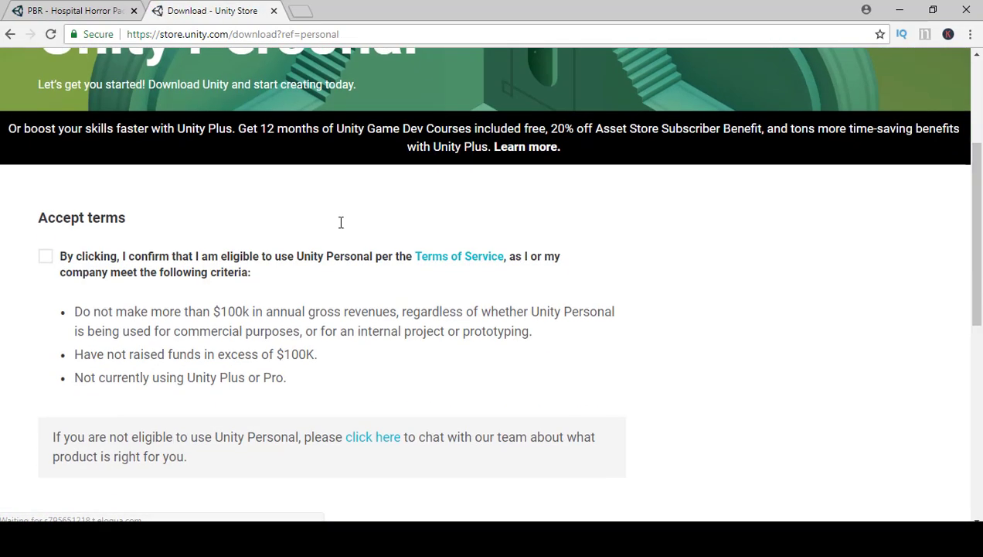
{"action": "left_click", "coordinate": [41, 262]}
{"action": "scroll", "coordinate": [239, 304], "scroll_direction": "down", "scroll_amount": 3}
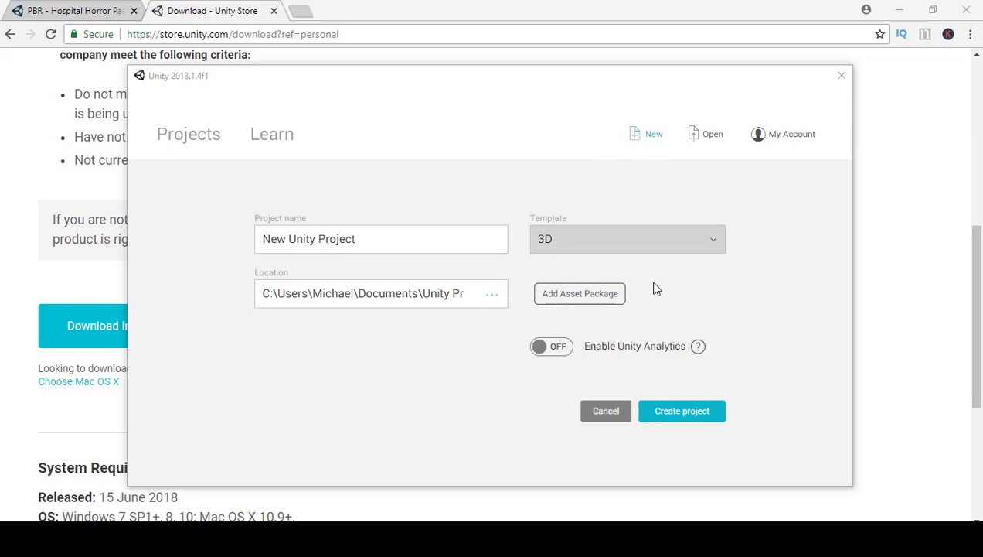
Create a 3D project named 'Survival Horror Game'.
{"action": "left_click", "coordinate": [449, 245]}
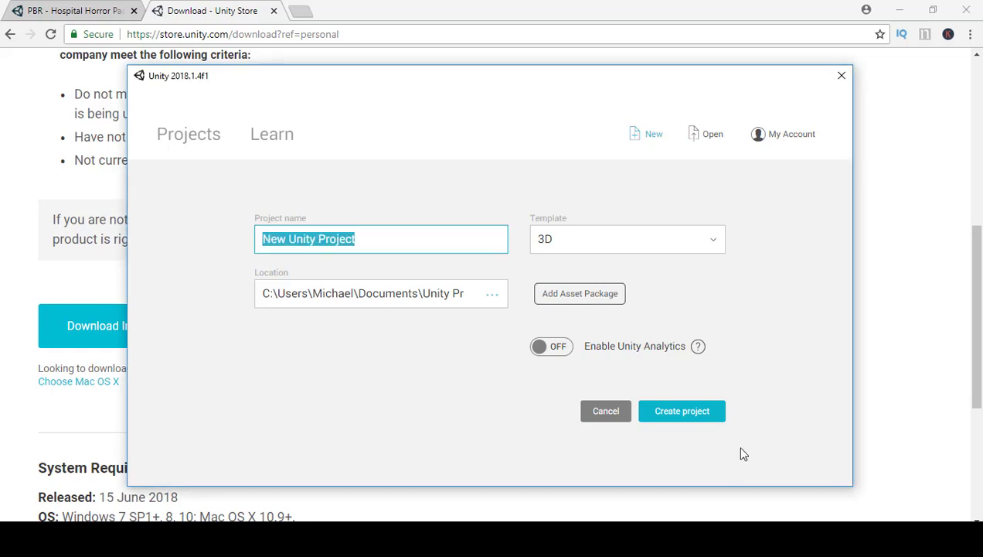
{"action": "type", "text": "Surviv"}
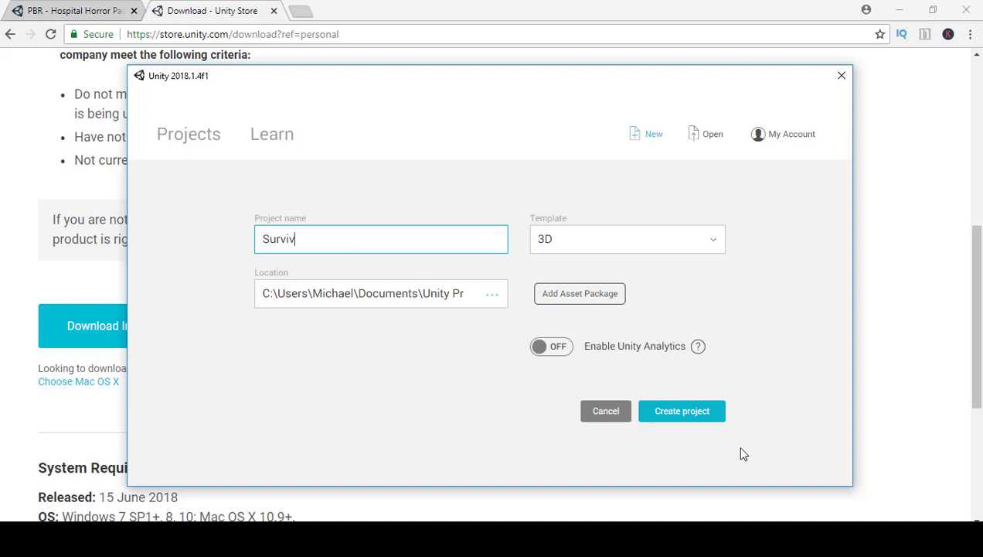
{"action": "type", "text": "al Horror Game"}
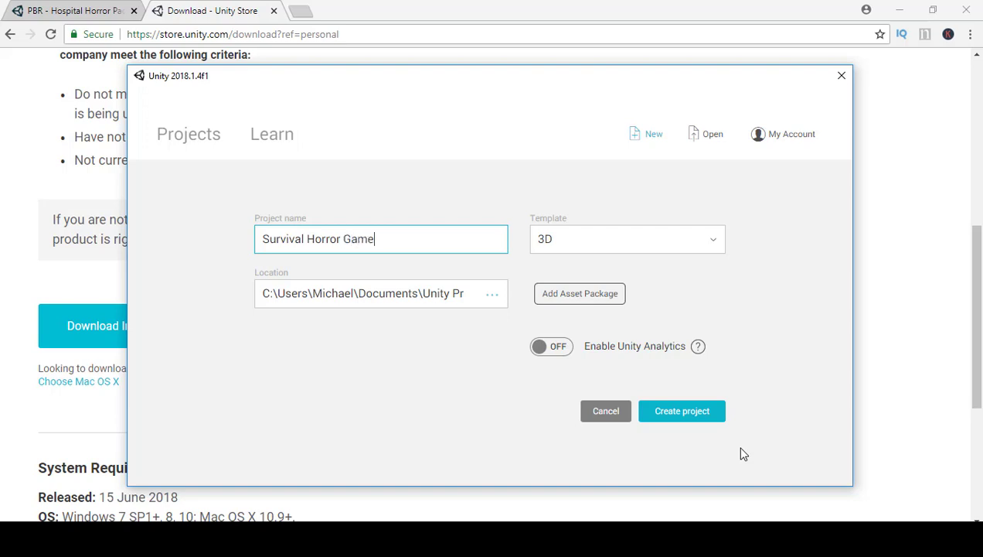
{"action": "left_click", "coordinate": [712, 420]}
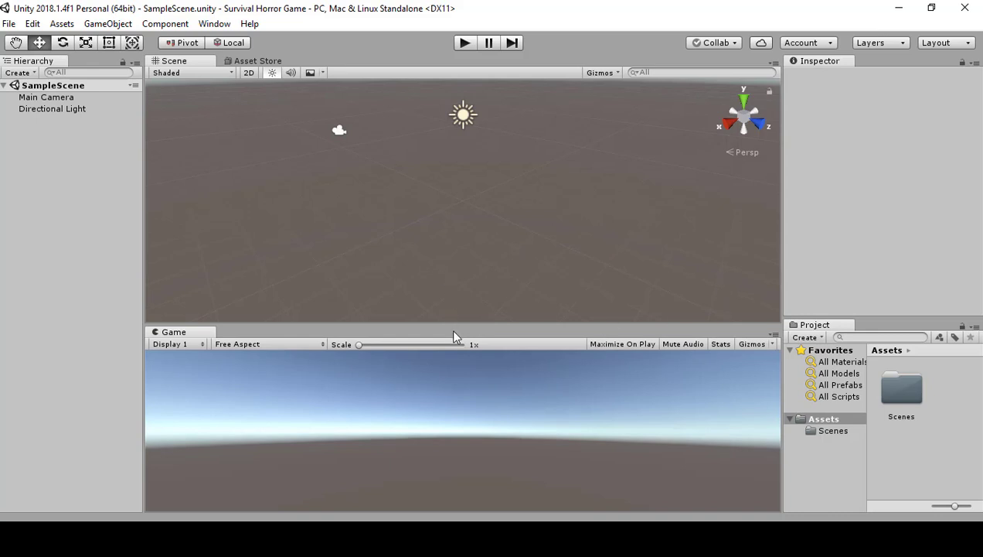
Reset the editor to the Default layout and dock the Game view in the bottom panel.
{"action": "left_click_drag", "start_coordinate": [454, 320], "coordinate": [464, 287]}
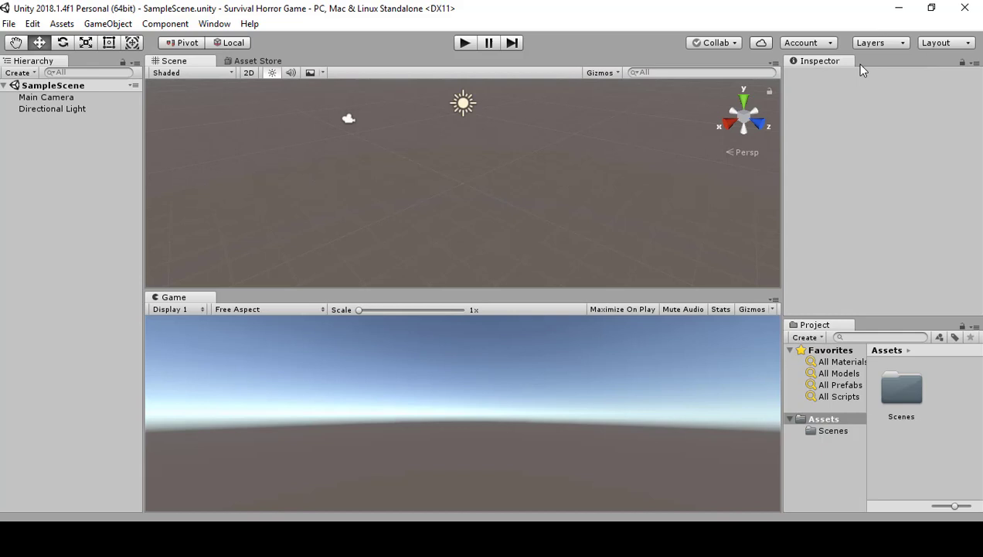
{"action": "left_click", "coordinate": [957, 46]}
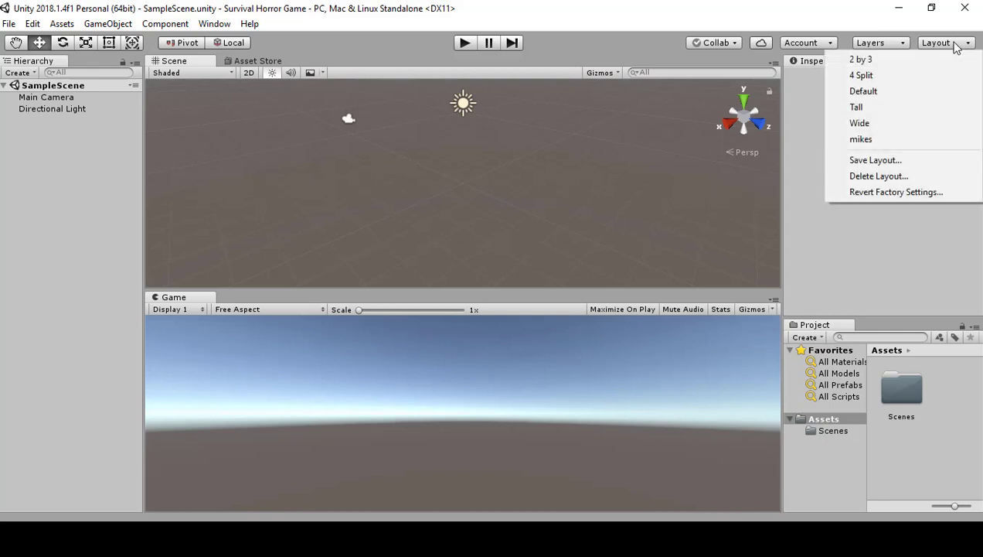
{"action": "left_click", "coordinate": [937, 103]}
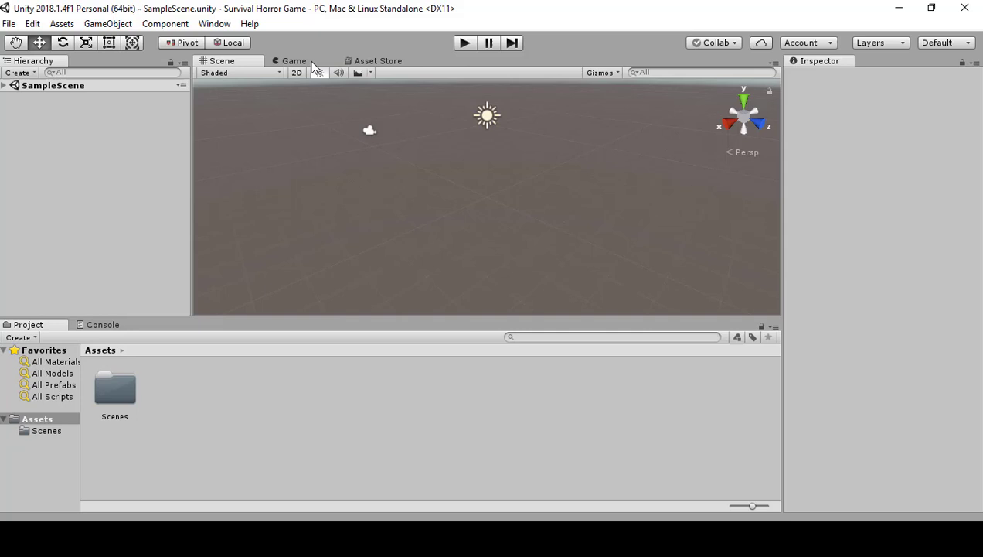
{"action": "left_click_drag", "start_coordinate": [292, 61], "coordinate": [306, 329]}
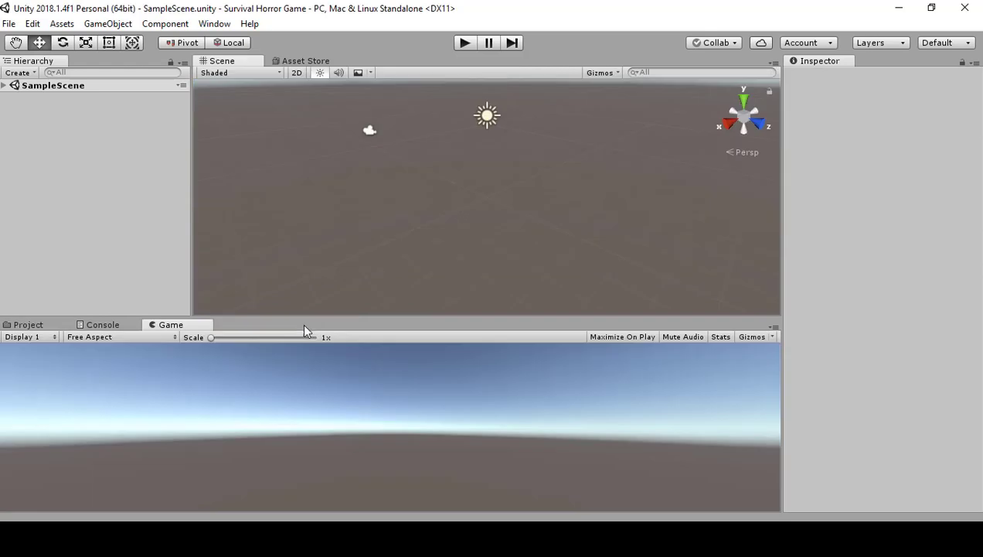
Dock the Project panel as a column beside the Inspector.
{"action": "left_click", "coordinate": [21, 327]}
{"action": "left_click_drag", "start_coordinate": [21, 328], "coordinate": [818, 333]}
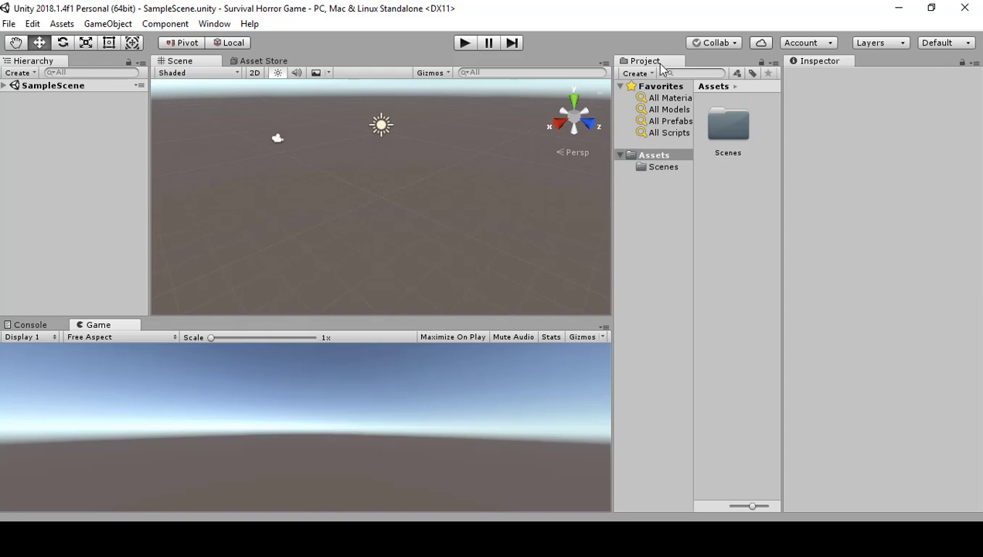
{"action": "left_click_drag", "start_coordinate": [659, 61], "coordinate": [854, 397]}
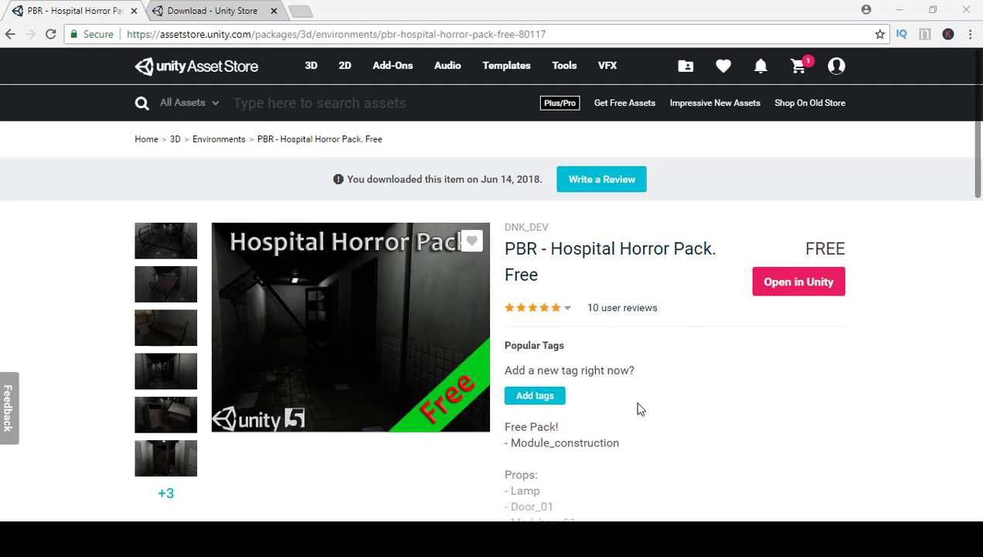
Open the PBR - Hospital Horror Pack. Free listing in the Unity editor.
{"action": "mouse_move", "coordinate": [558, 309]}
{"action": "left_click", "coordinate": [783, 294]}
{"action": "left_click", "coordinate": [800, 286]}
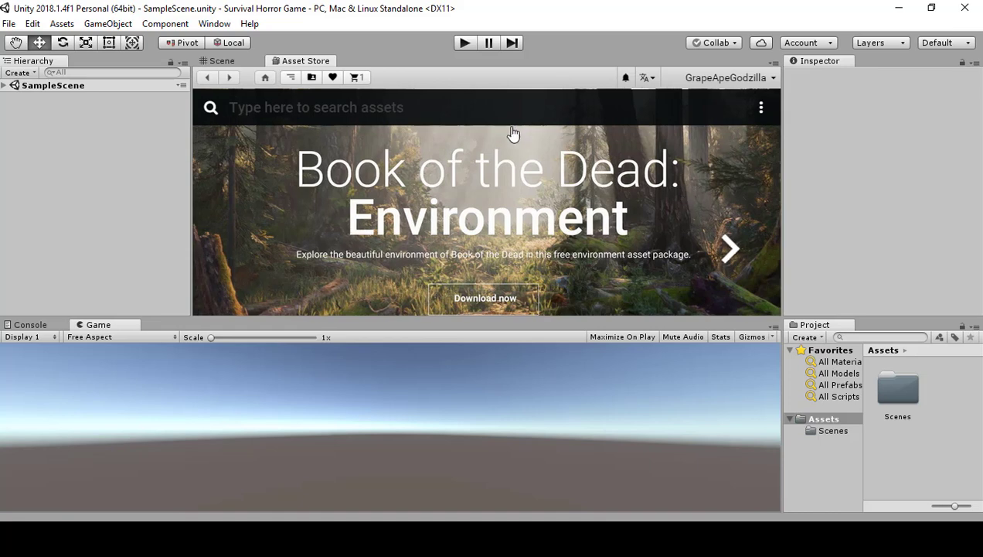
Search the Asset Store for 'hosp' and open PBR - Hospital Horror Pack. Free.
{"action": "left_click", "coordinate": [567, 109]}
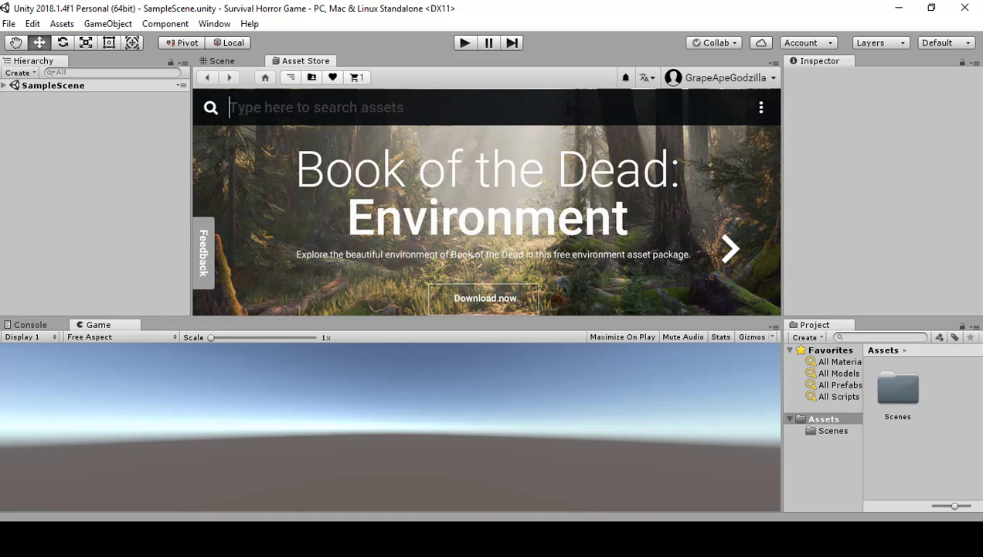
{"action": "type", "text": "hos"}
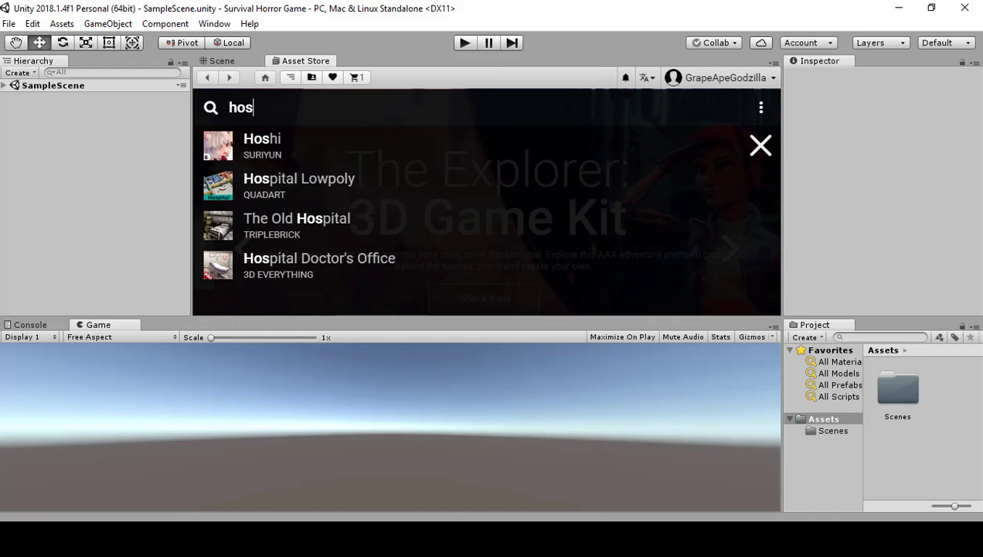
{"action": "type", "text": "p"}
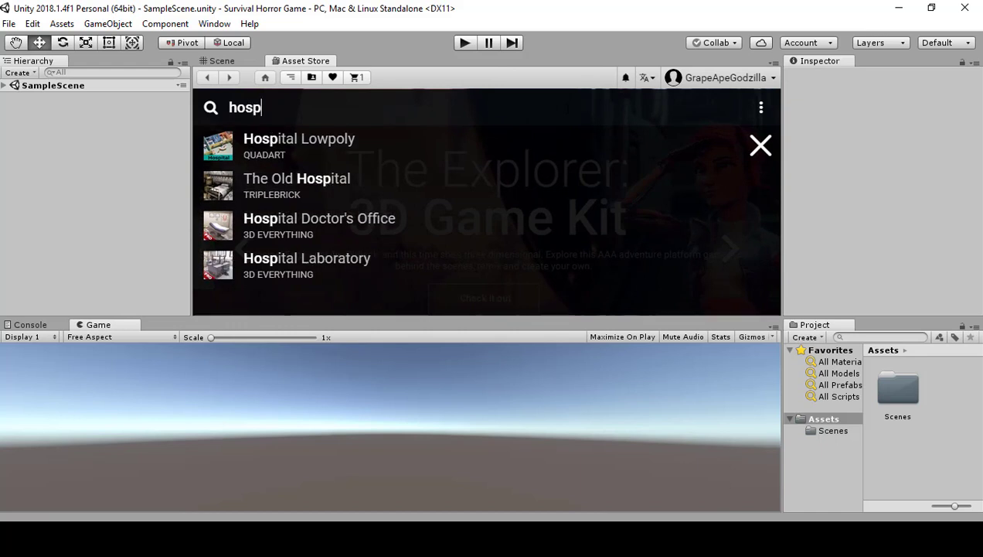
{"action": "scroll", "coordinate": [555, 164], "scroll_direction": "down", "scroll_amount": 4}
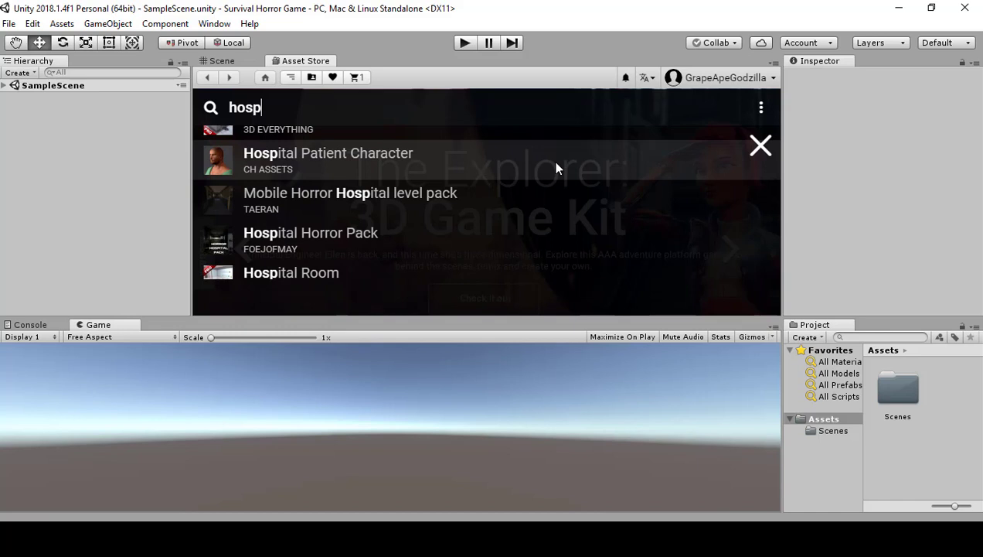
{"action": "scroll", "coordinate": [555, 169], "scroll_direction": "down", "scroll_amount": 2}
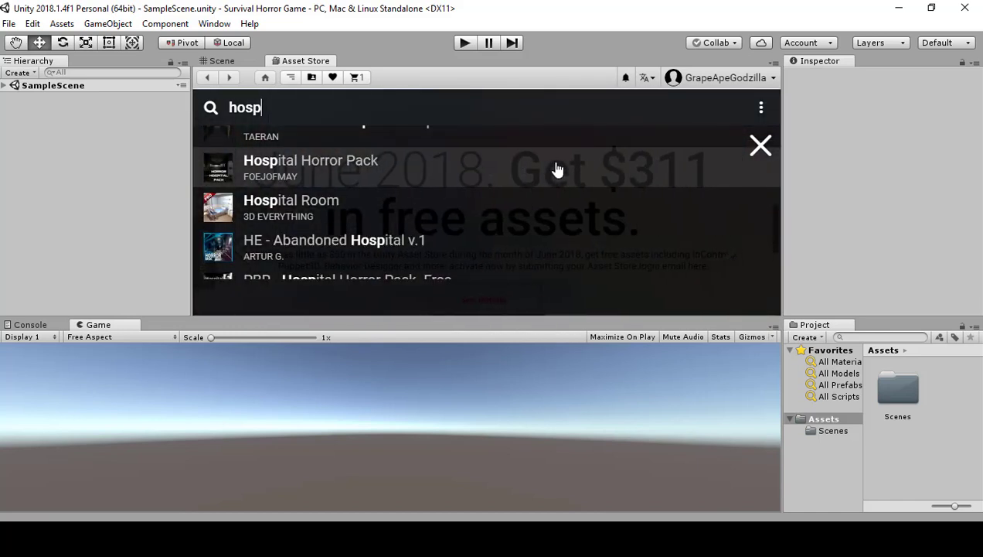
{"action": "scroll", "coordinate": [556, 169], "scroll_direction": "down", "scroll_amount": 2}
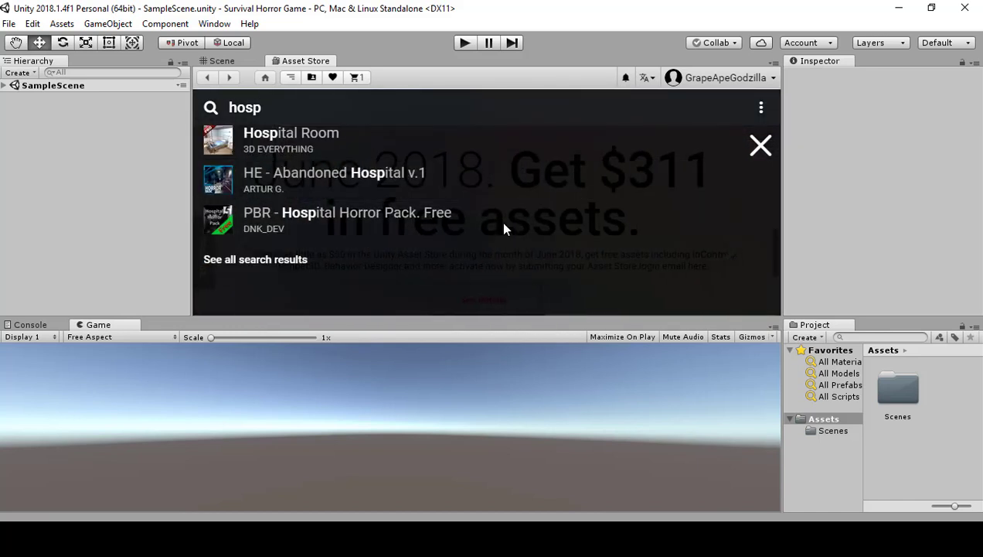
{"action": "left_click", "coordinate": [503, 228]}
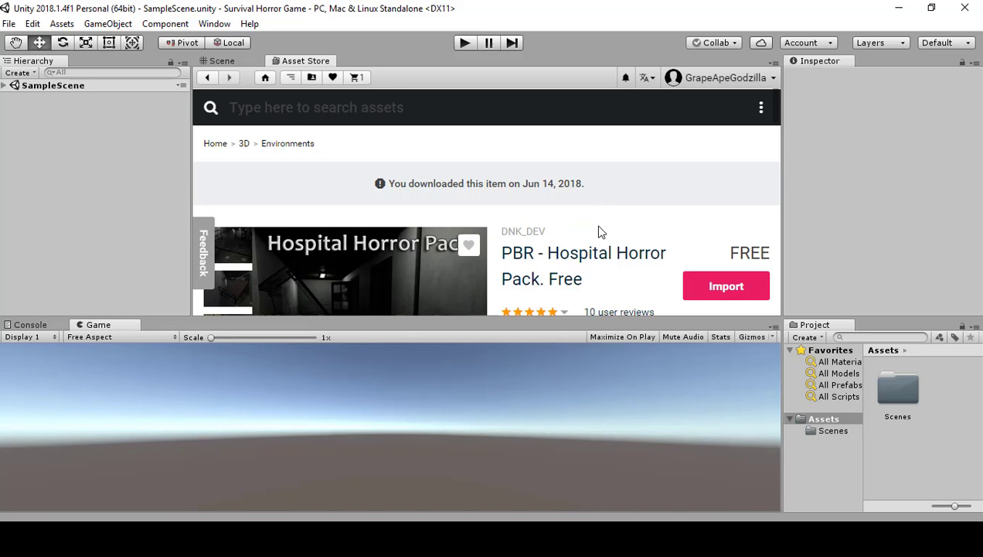
Import all files of the hospital horror pack into the project.
{"action": "left_click", "coordinate": [726, 286]}
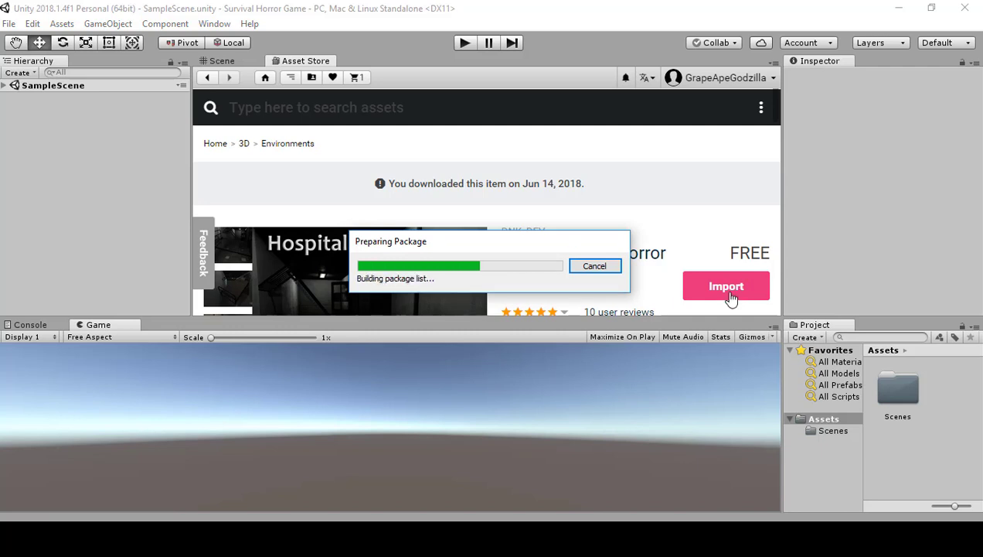
{"action": "left_click", "coordinate": [473, 312]}
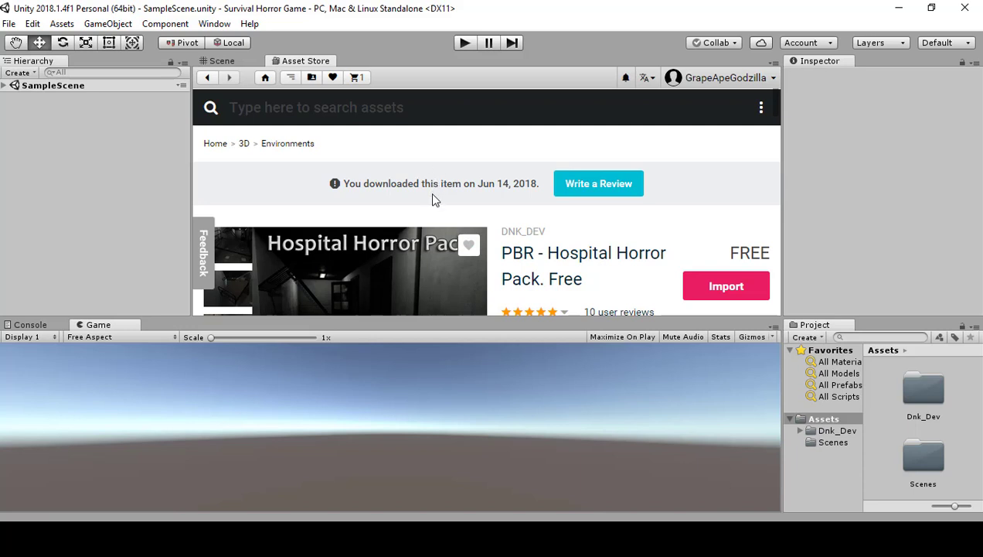
{"action": "left_click", "coordinate": [415, 112]}
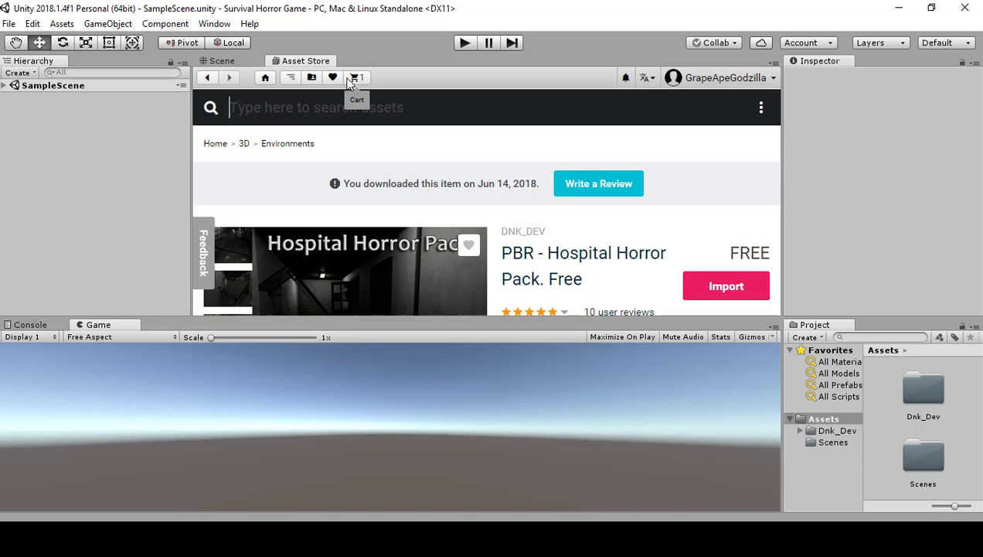
Search 'sink' and import the full Low-Poly Sink and Toilet package.
{"action": "type", "text": "sink"}
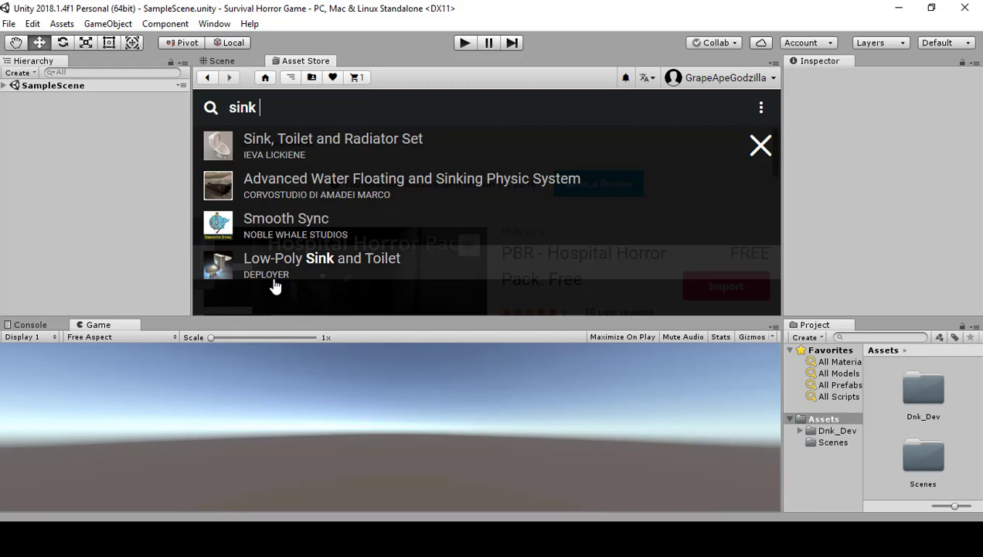
{"action": "left_click", "coordinate": [276, 280]}
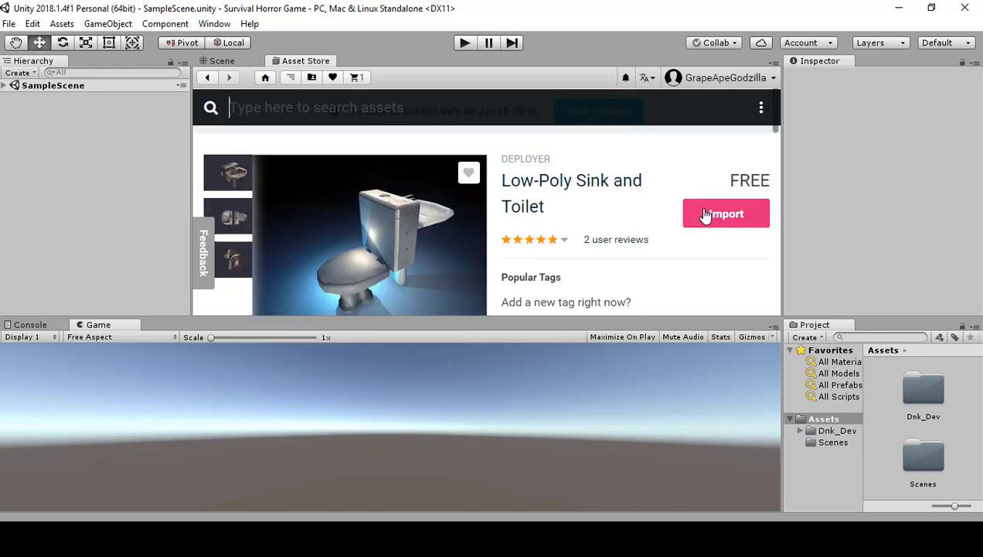
{"action": "left_click", "coordinate": [723, 214]}
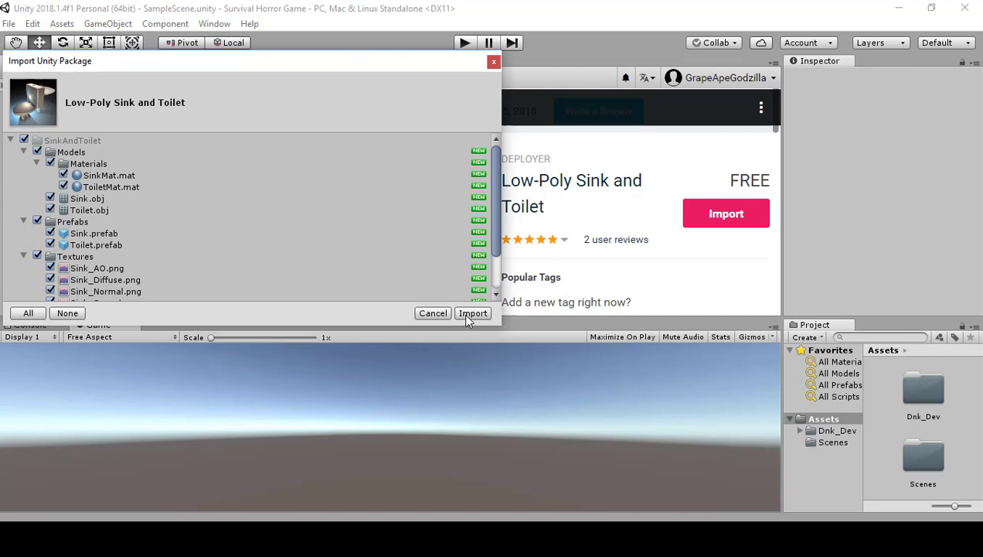
{"action": "left_click", "coordinate": [467, 314]}
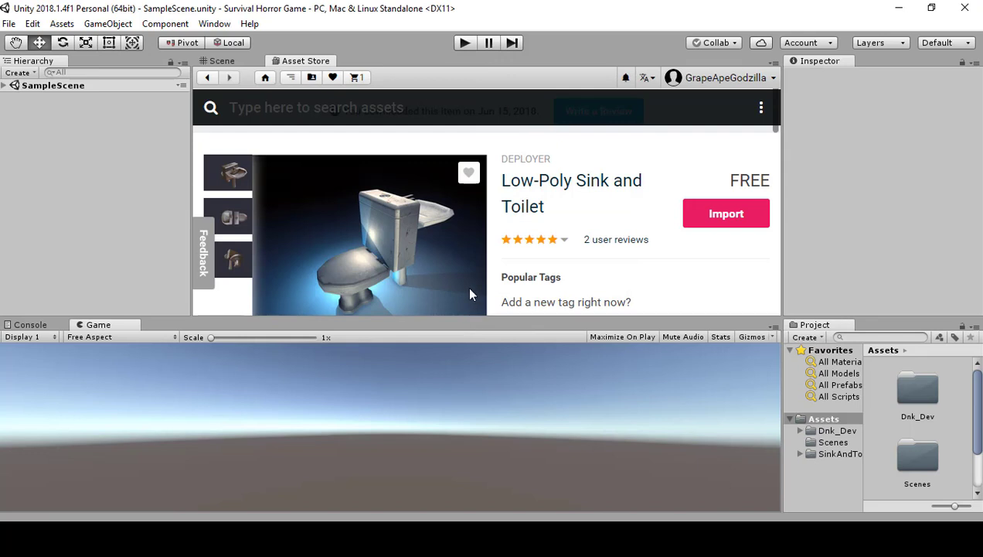
{"action": "left_click", "coordinate": [378, 115]}
{"action": "type", "text": "`"}
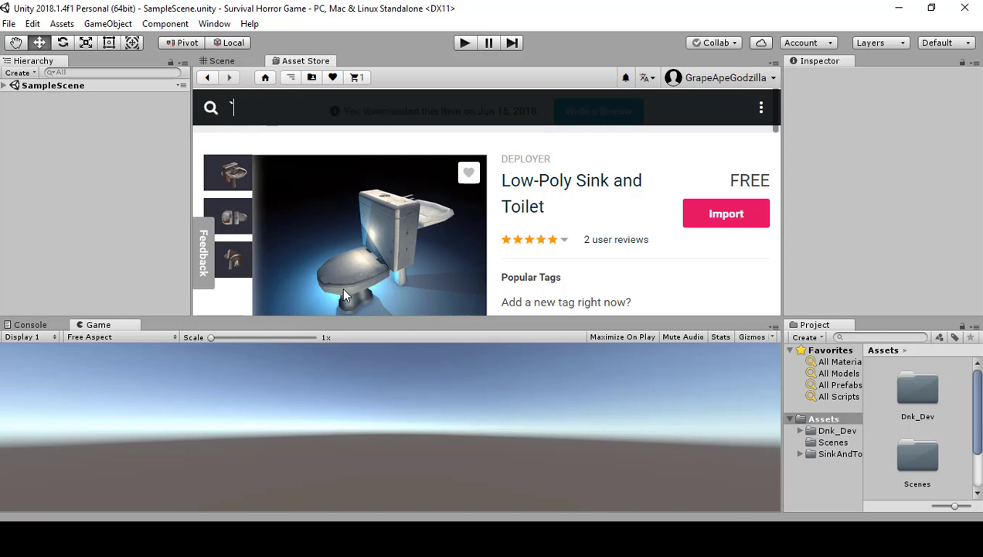
{"action": "key", "text": "BackSpace"}
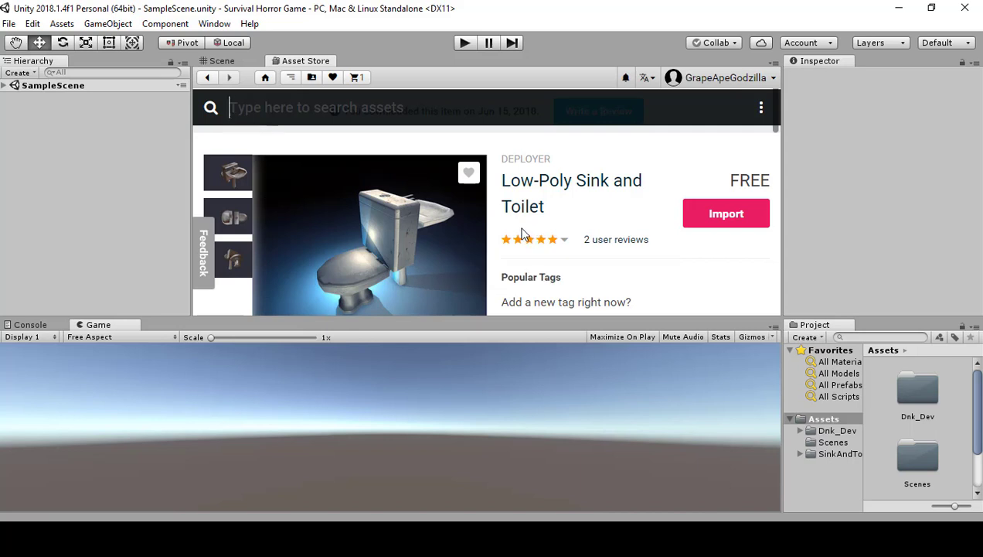
Search 'morgue', import Morgue Room PBR, and approve the outdated-script upgrade.
{"action": "type", "text": "morgue"}
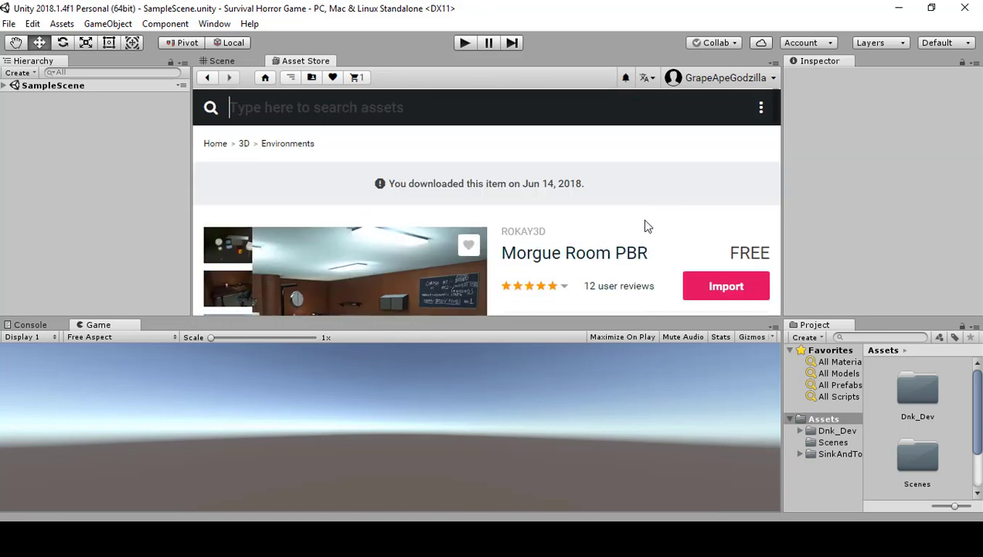
{"action": "scroll", "coordinate": [643, 225], "scroll_direction": "down", "scroll_amount": 1}
{"action": "scroll", "coordinate": [629, 251], "scroll_direction": "up", "scroll_amount": 1}
{"action": "scroll", "coordinate": [625, 255], "scroll_direction": "down", "scroll_amount": 1}
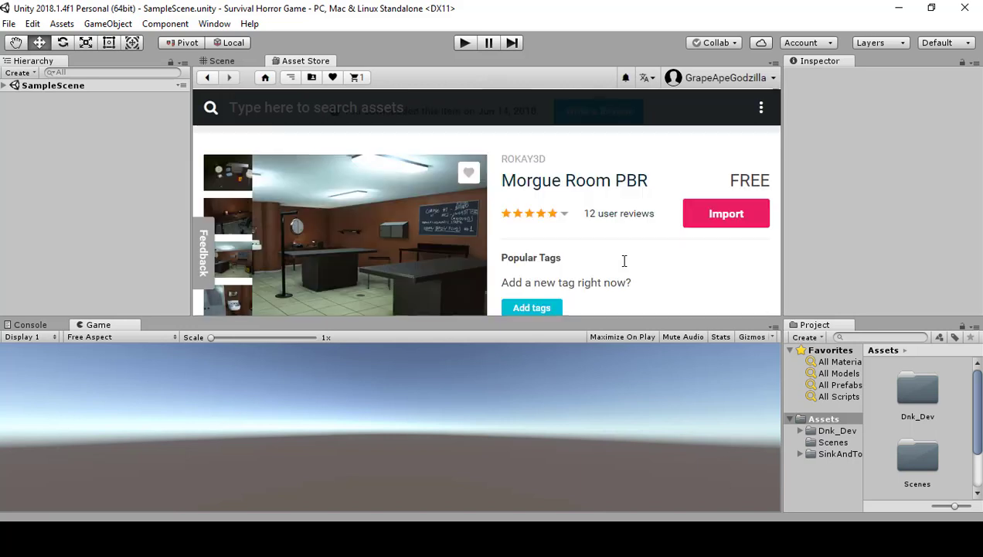
{"action": "left_click", "coordinate": [726, 220]}
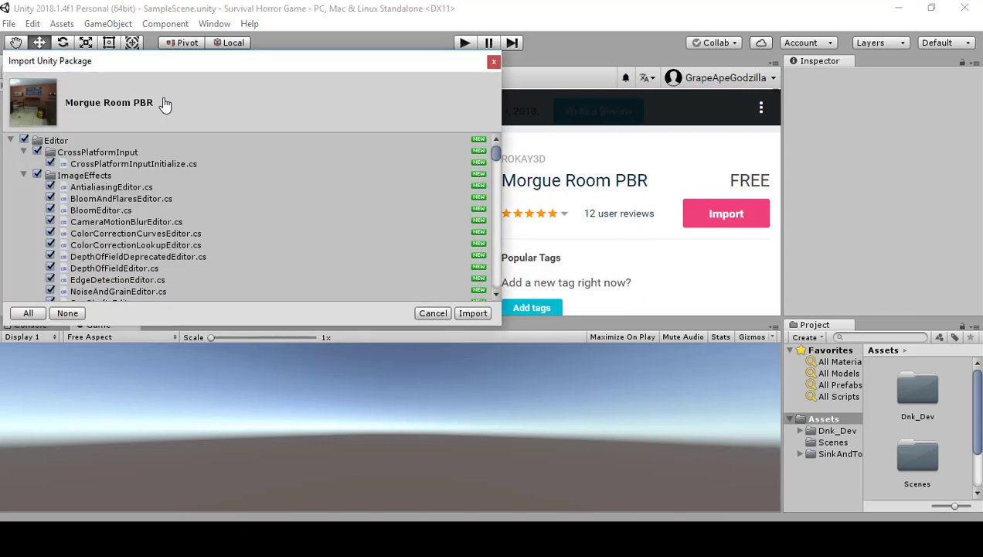
{"action": "left_click", "coordinate": [472, 313]}
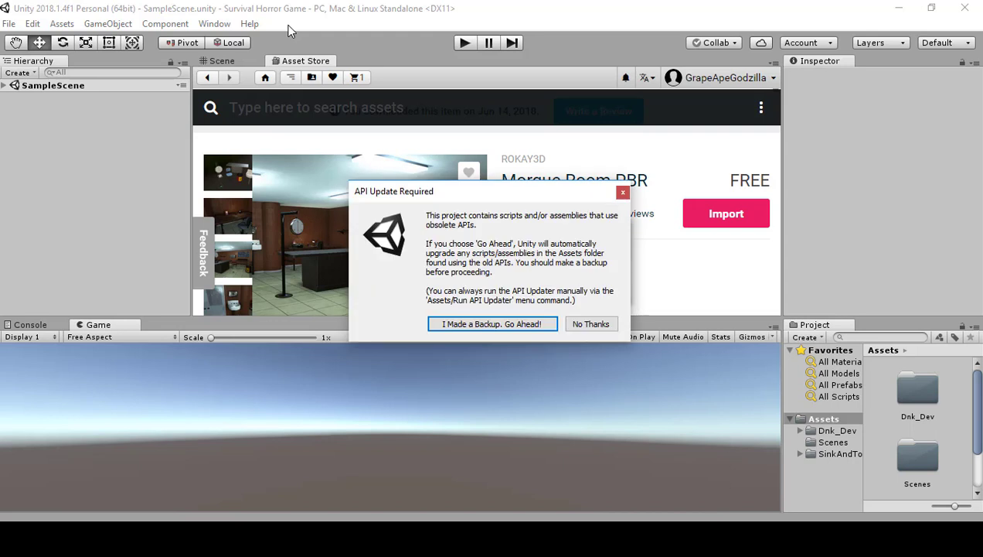
{"action": "left_click", "coordinate": [433, 325]}
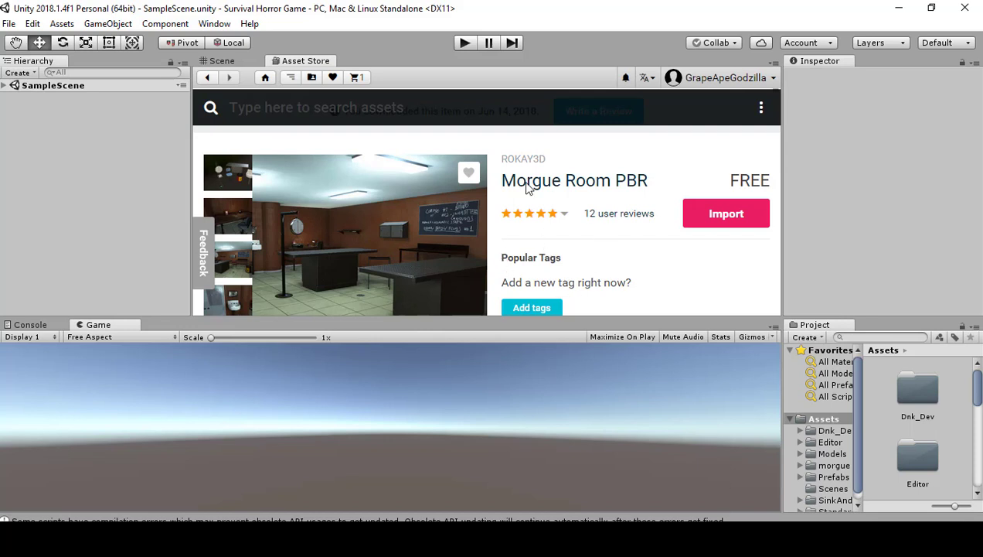
Search 'snack ma' and import all files of the Snack Machines package.
{"action": "left_click", "coordinate": [513, 112]}
{"action": "type", "text": "snak"}
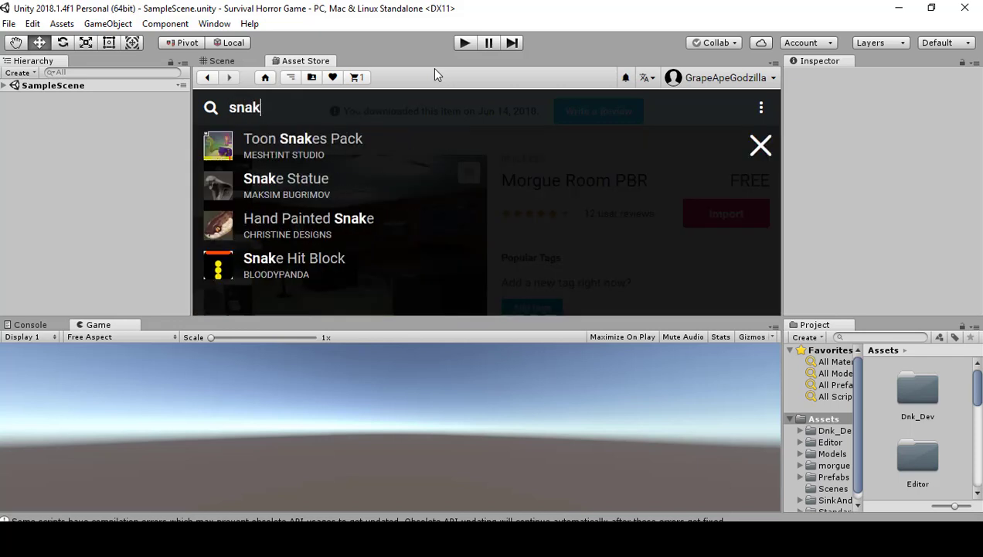
{"action": "key", "text": "BackSpace"}
{"action": "type", "text": "c"}
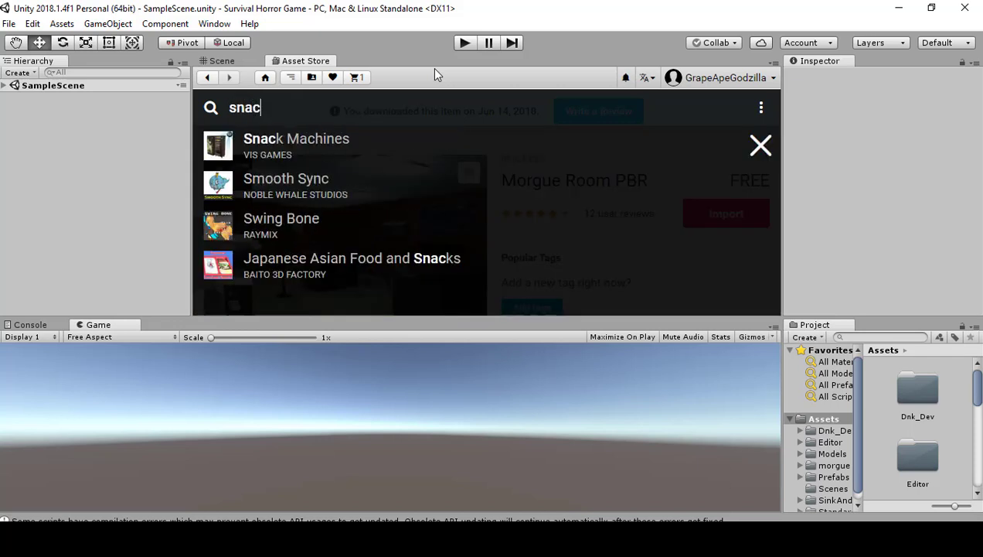
{"action": "type", "text": "k ma"}
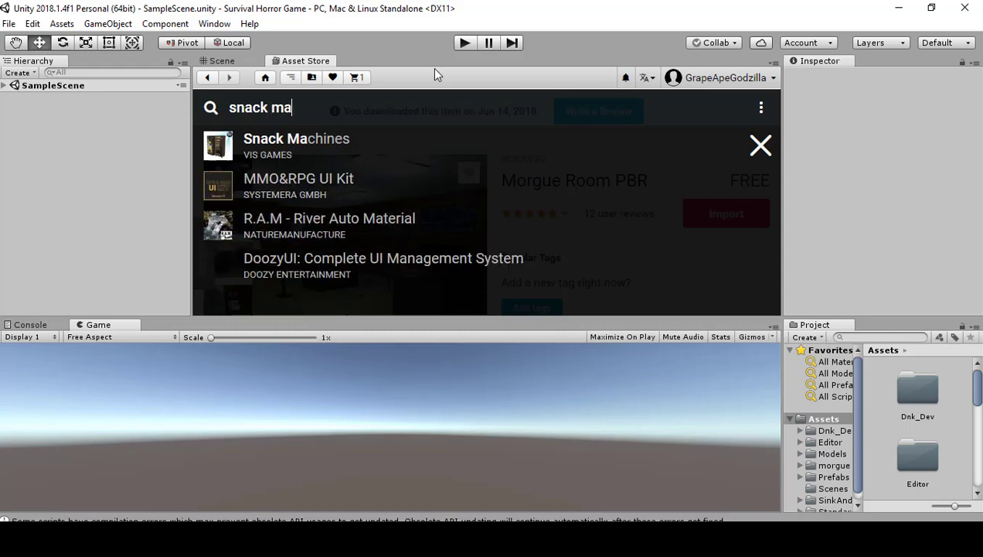
{"action": "left_click", "coordinate": [362, 147]}
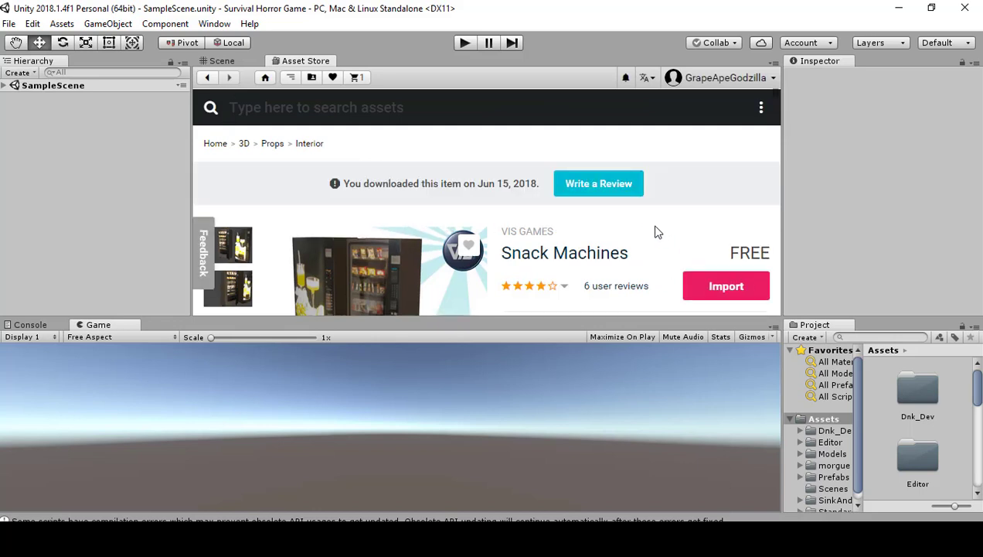
{"action": "scroll", "coordinate": [656, 232], "scroll_direction": "down", "scroll_amount": 1}
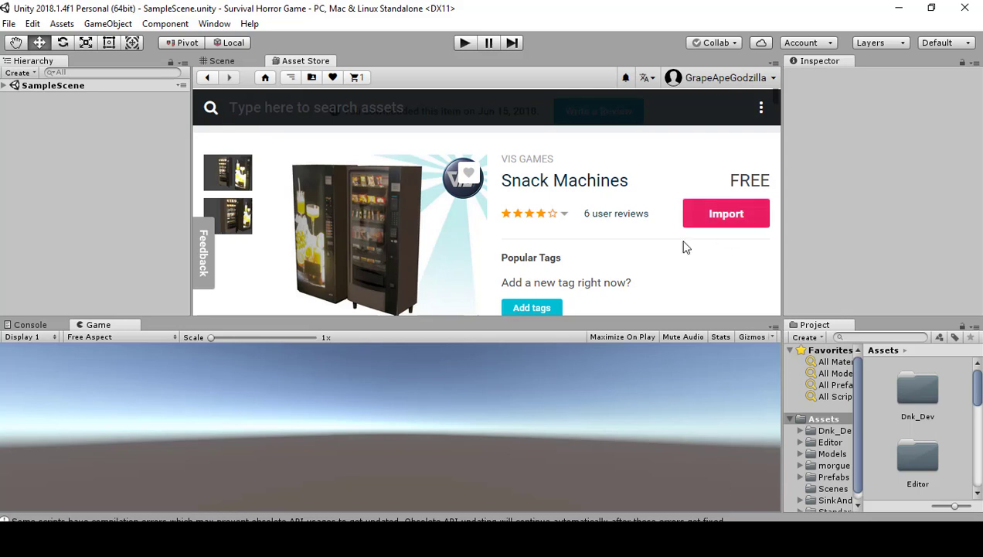
{"action": "left_click", "coordinate": [724, 231]}
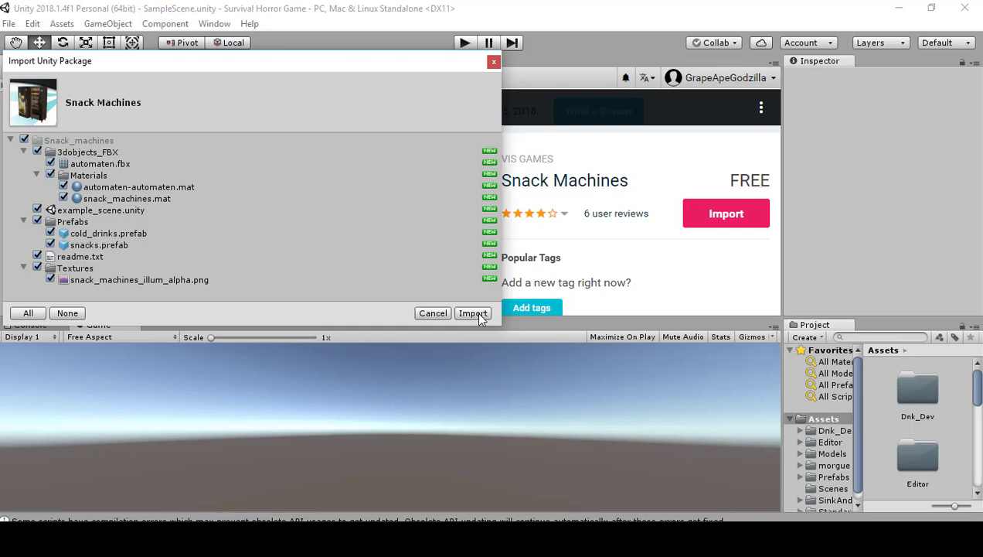
{"action": "left_click", "coordinate": [472, 313]}
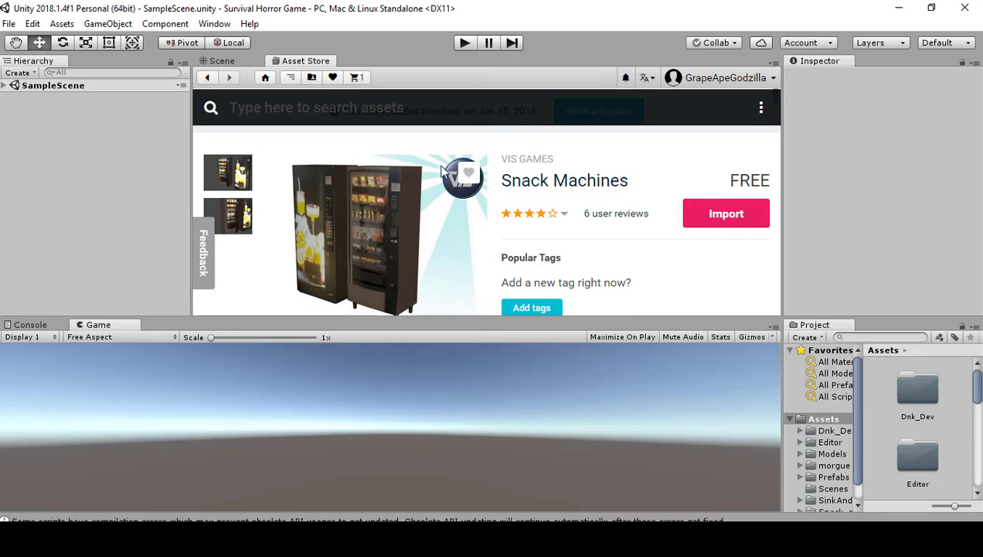
Search 'classrom' and open the Props for the Classroom asset page.
{"action": "left_click", "coordinate": [409, 103]}
{"action": "type", "text": "class"}
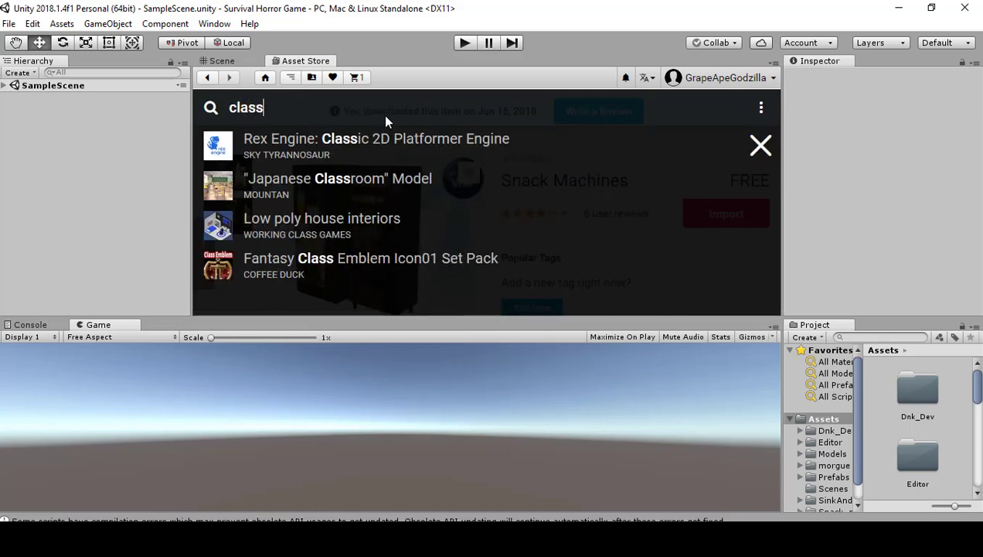
{"action": "type", "text": "rom"}
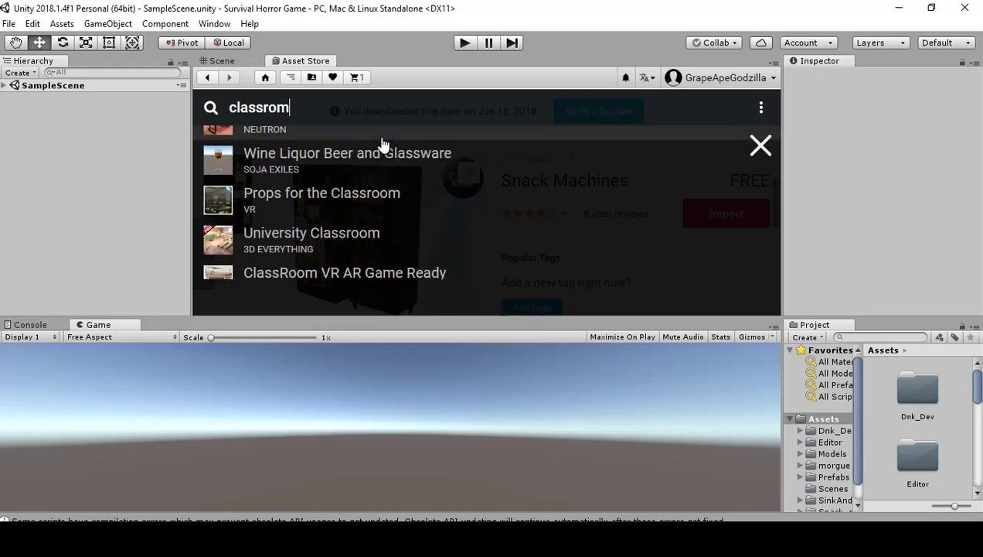
{"action": "scroll", "coordinate": [383, 143], "scroll_direction": "down", "scroll_amount": 2}
{"action": "left_click", "coordinate": [371, 193]}
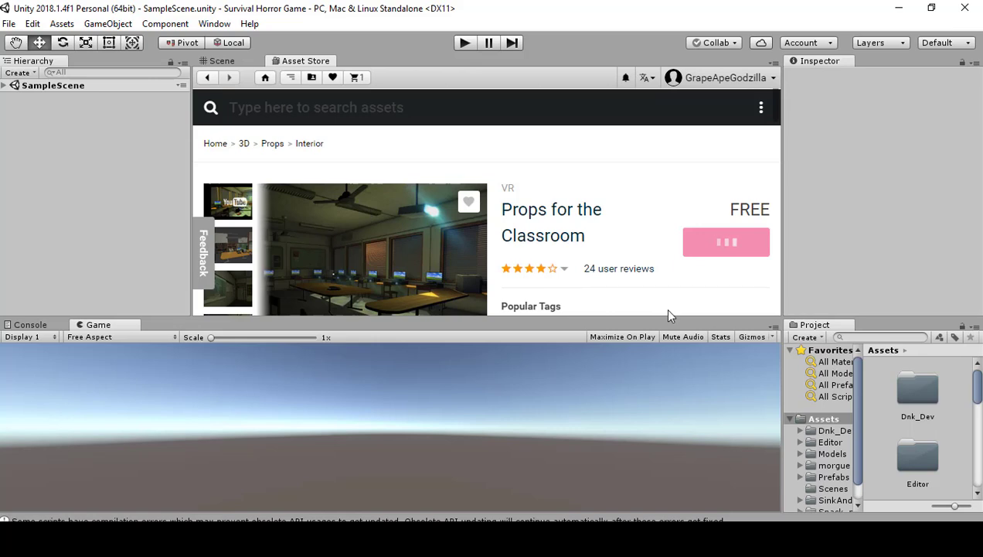
{"action": "scroll", "coordinate": [650, 245], "scroll_direction": "down", "scroll_amount": 2}
{"action": "scroll", "coordinate": [647, 247], "scroll_direction": "up", "scroll_amount": 1}
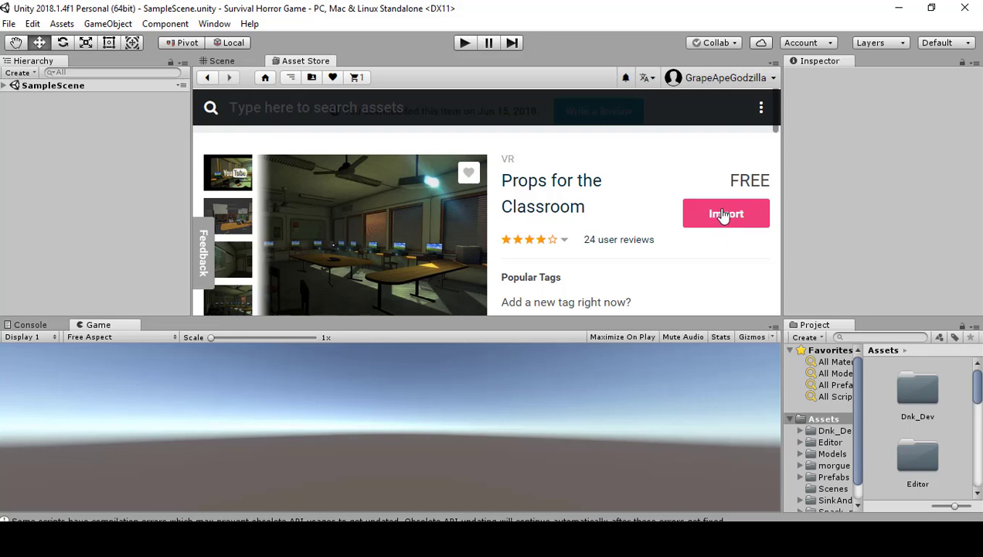
Import all classroom props files, cancelling the repeated import dialog.
{"action": "left_click", "coordinate": [723, 216]}
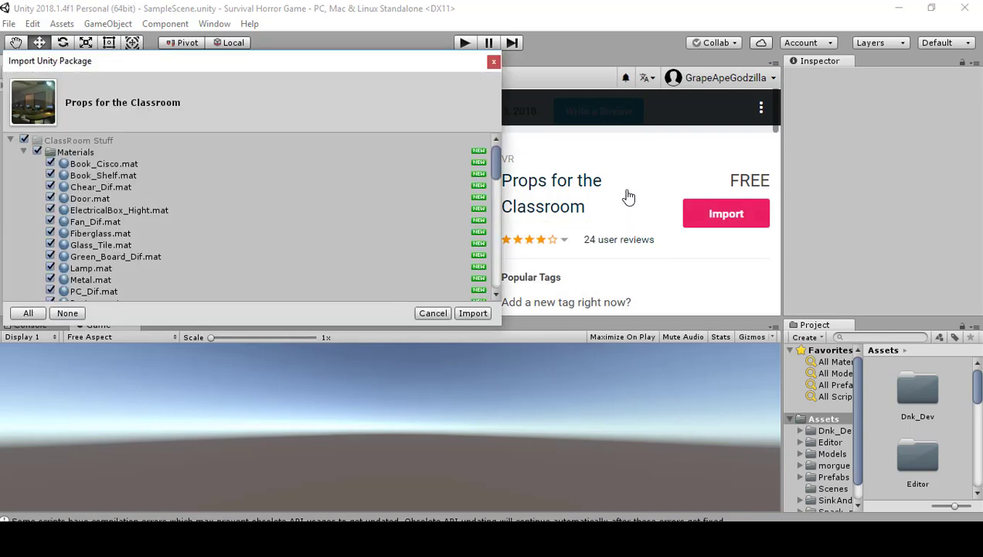
{"action": "left_click", "coordinate": [473, 313]}
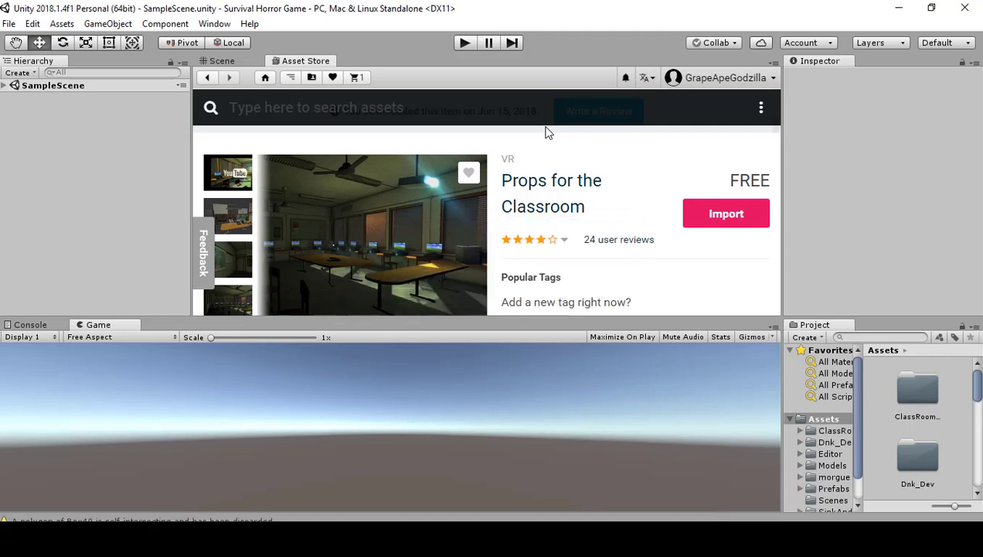
{"action": "left_click", "coordinate": [744, 221]}
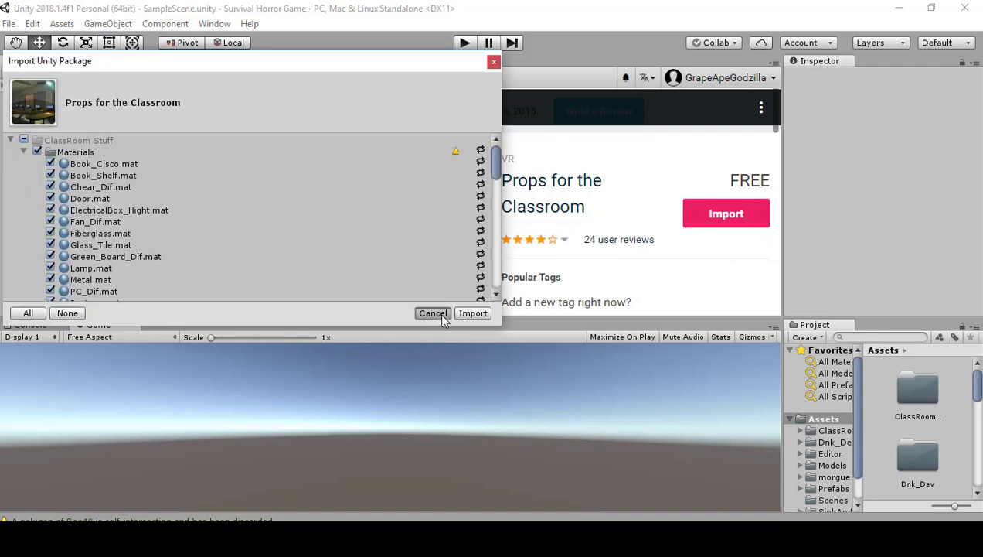
{"action": "left_click", "coordinate": [436, 313]}
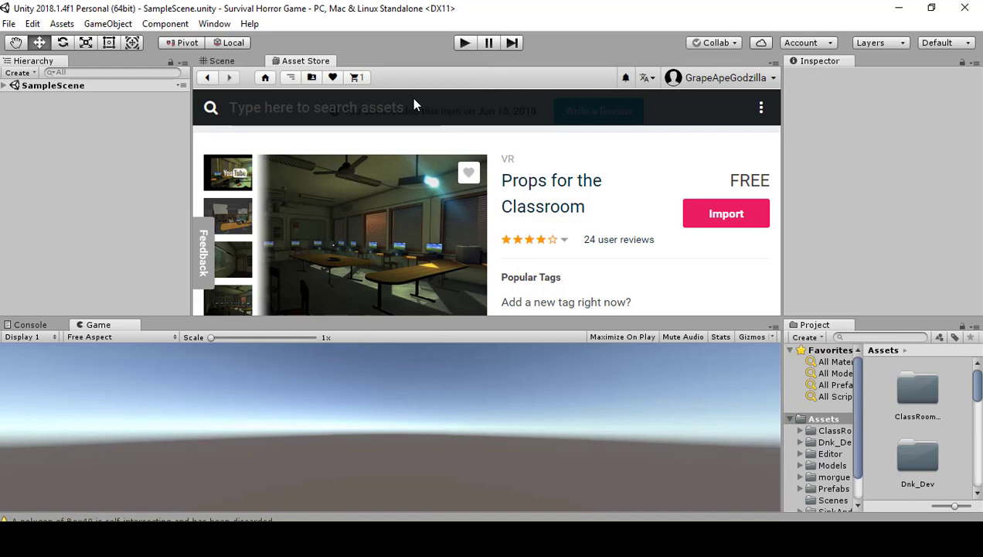
Search 'wooden chair' and import all files of Wooden Park Chair.
{"action": "type", "text": "wooden"}
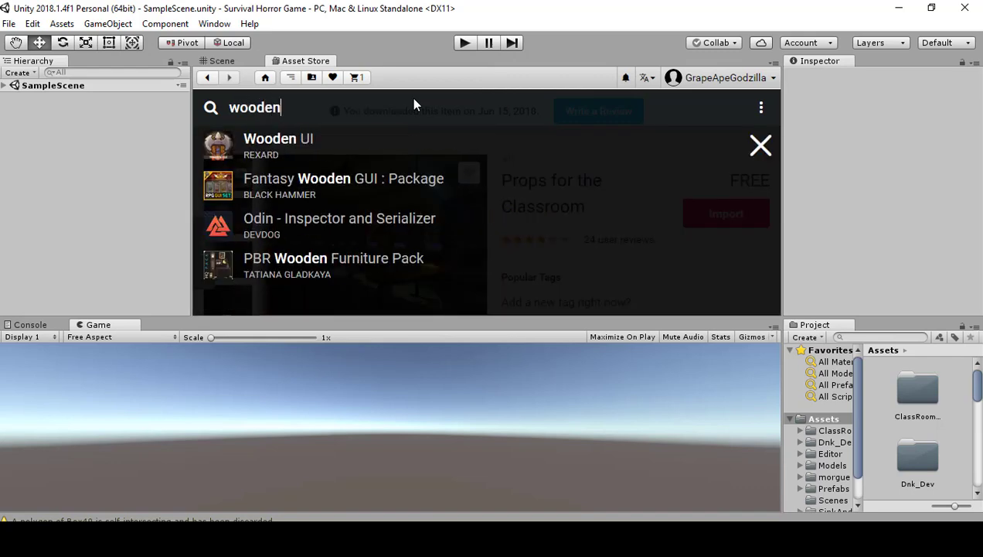
{"action": "type", "text": " chair"}
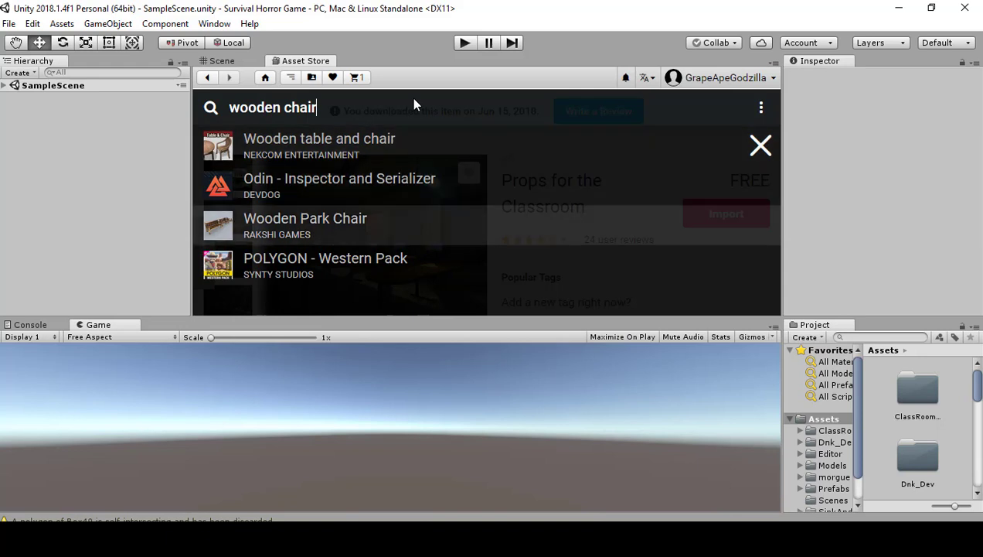
{"action": "left_click", "coordinate": [318, 222]}
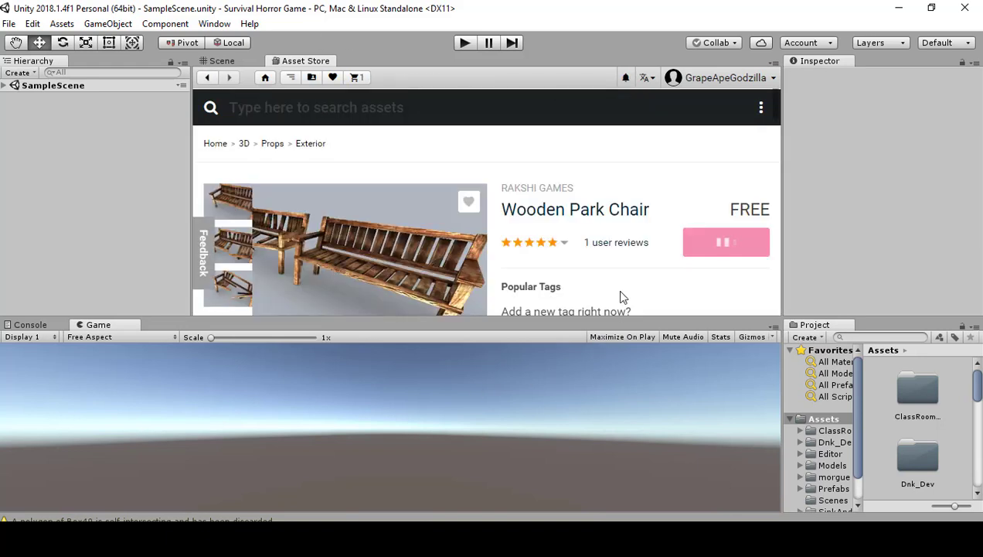
{"action": "scroll", "coordinate": [616, 232], "scroll_direction": "down", "scroll_amount": 1}
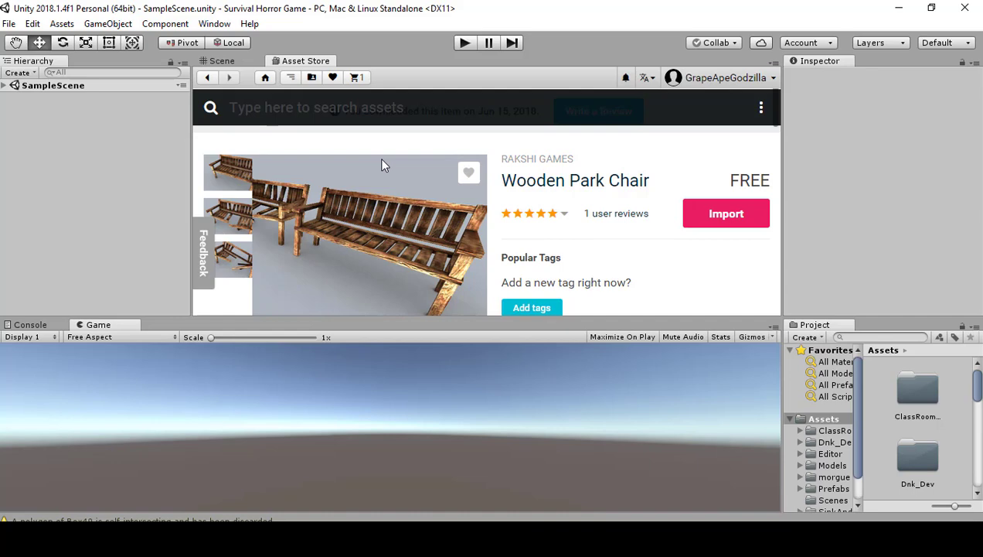
{"action": "left_click", "coordinate": [759, 225]}
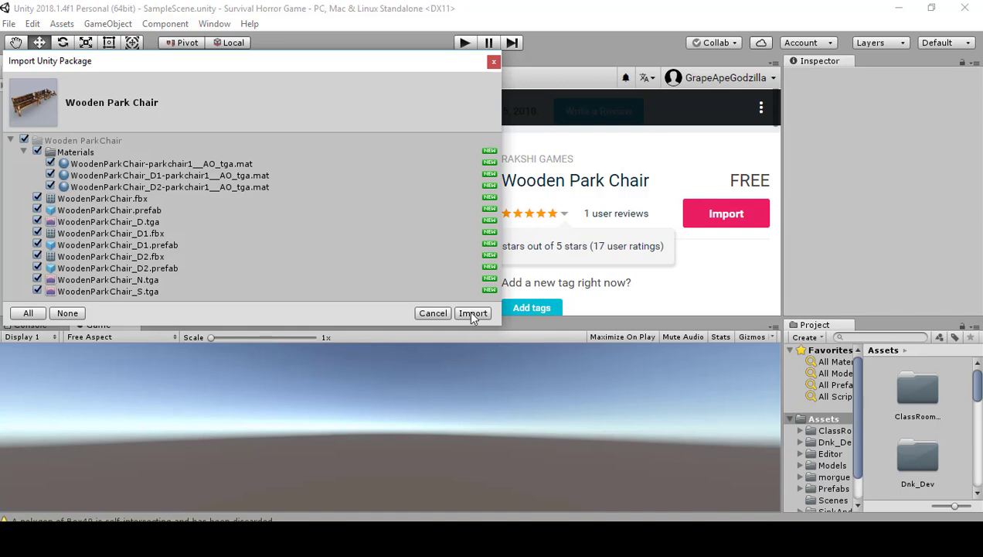
{"action": "left_click", "coordinate": [473, 313]}
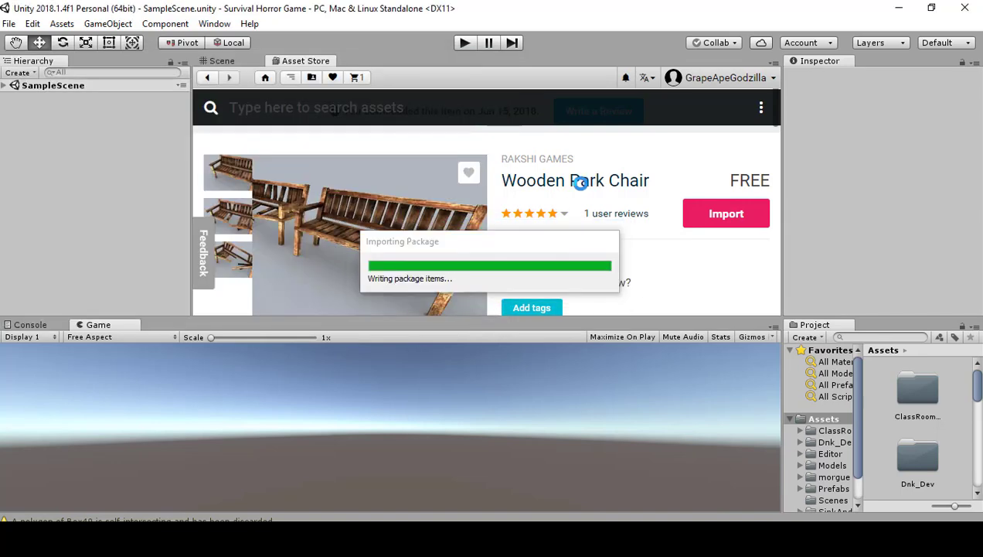